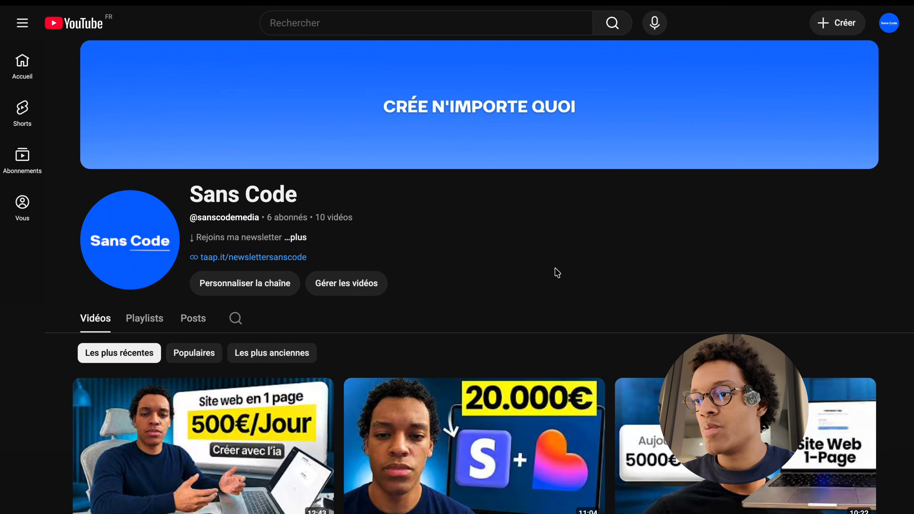
- Open lovable.dev in a new browser tab and look over the existing projects on the dashboard
{"action": "key", "text": "super+t"}
{"action": "type", "text": "lovable"}
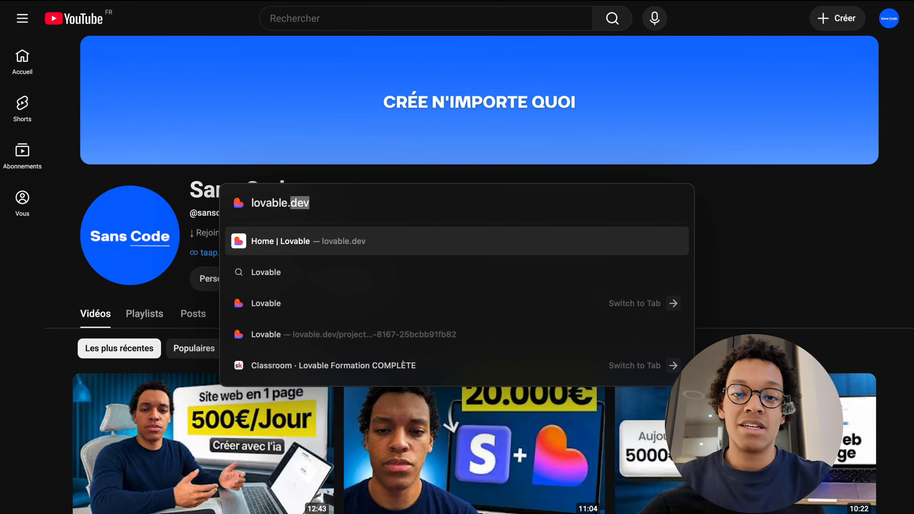
{"action": "type", "text": ".dev"}
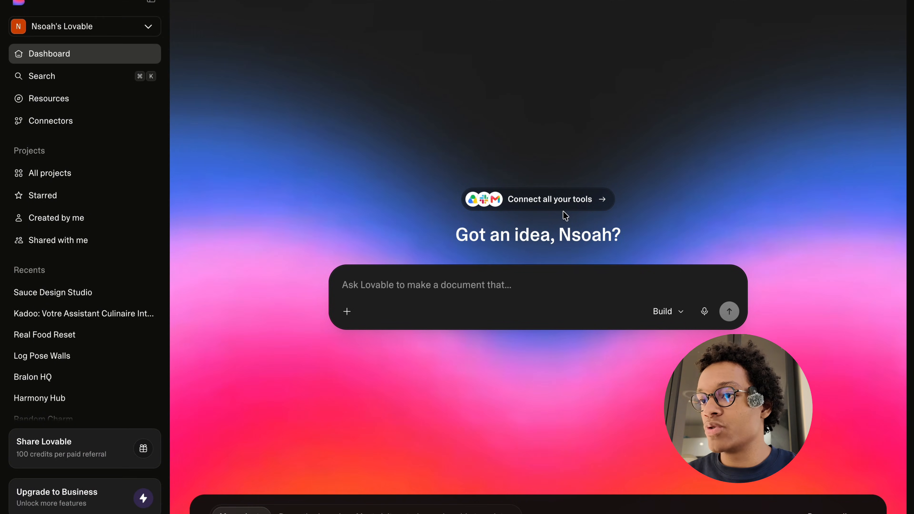
{"action": "scroll", "coordinate": [563, 211], "scroll_direction": "down", "scroll_amount": 12}
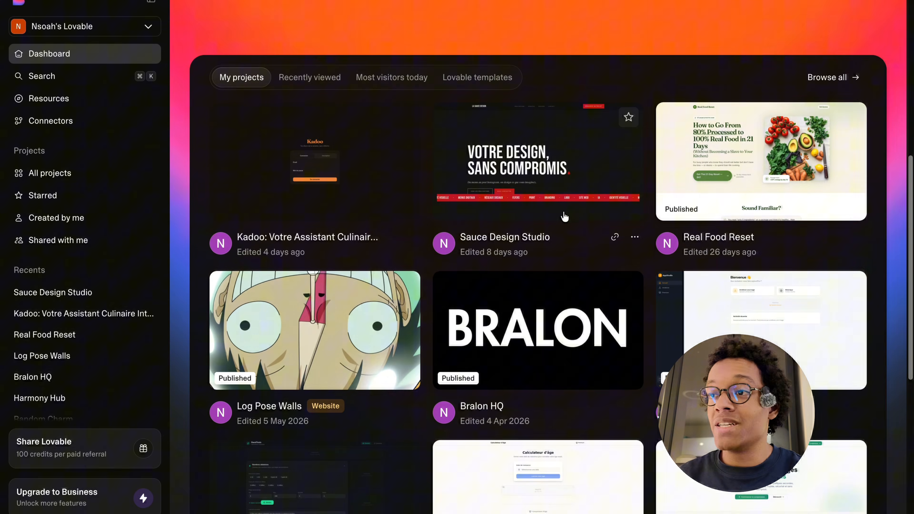
{"action": "scroll", "coordinate": [565, 216], "scroll_direction": "up", "scroll_amount": 12}
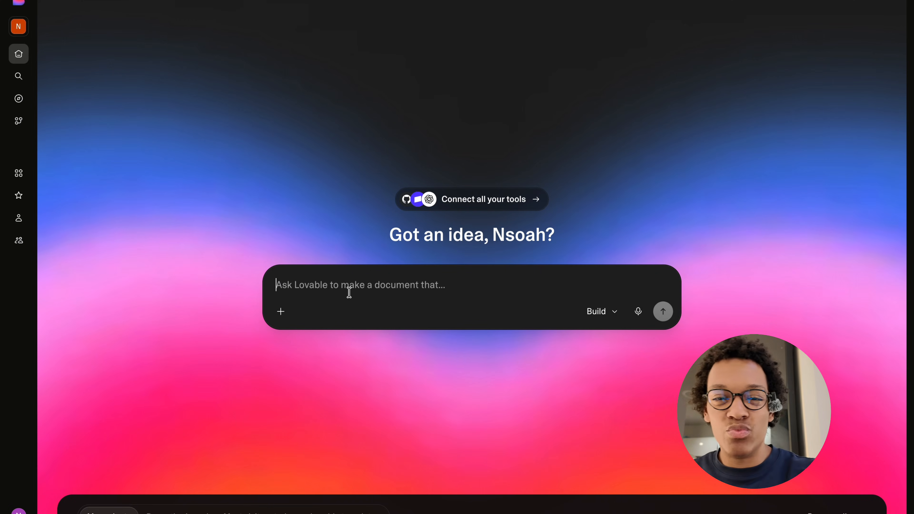
- Submit the prompt "salut, j'ai une idée, je veux créer un outil qui permet aux sites web de vérifier leur optimisation SEO, tu peux m'aider ?"
{"action": "left_click", "coordinate": [366, 291]}
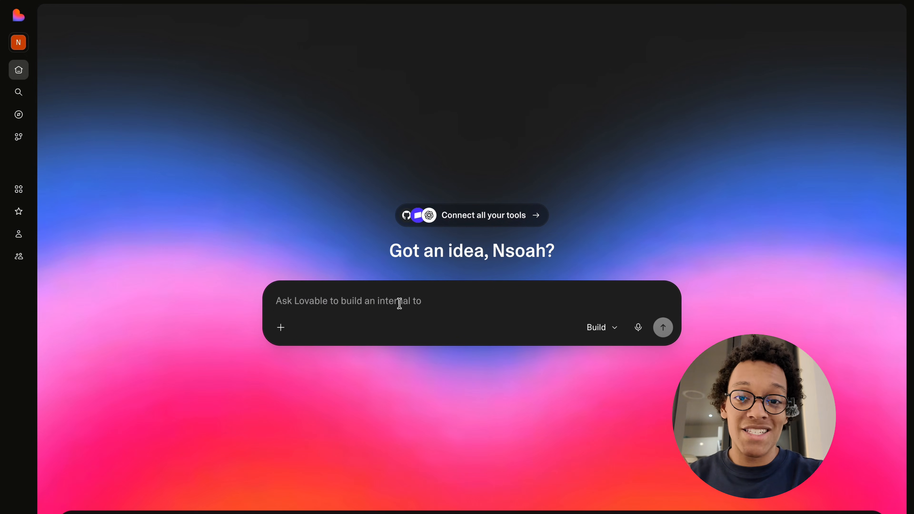
{"action": "type", "text": "salut, j'ai une idée, je veux créer un outil qui permet aux sites web de vérifier leur optimisation SEO, tu peux m'aider ?"}
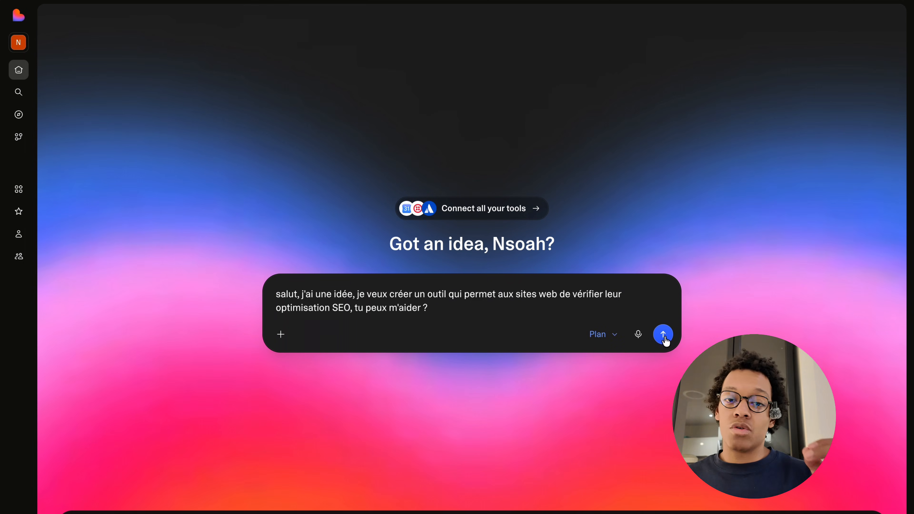
{"action": "left_click", "coordinate": [663, 335]}
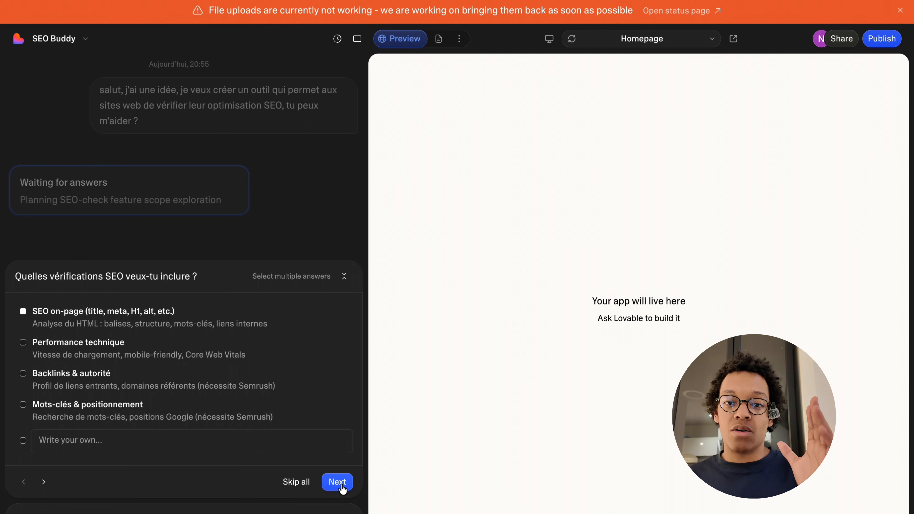
- Skip all the clarifying questions about SEO checks and approve the proposed SEO Checker plan
{"action": "left_click", "coordinate": [297, 483]}
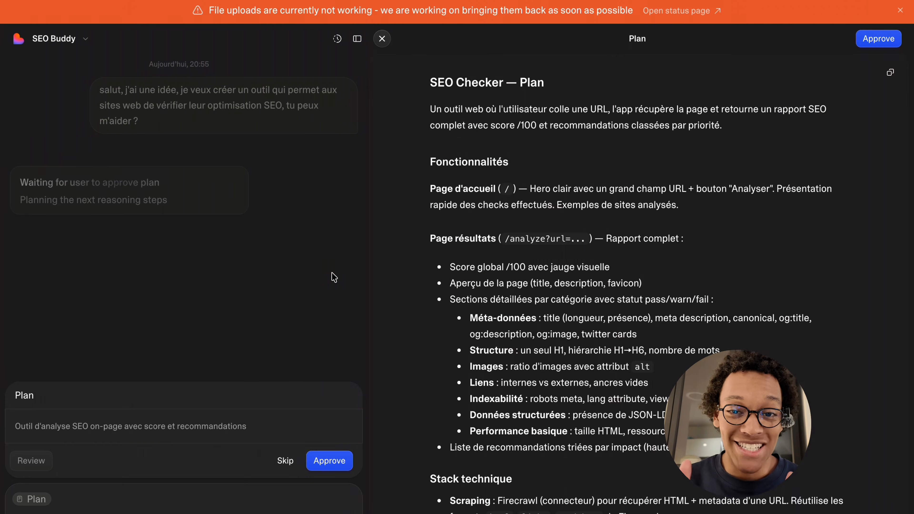
{"action": "left_click", "coordinate": [329, 459]}
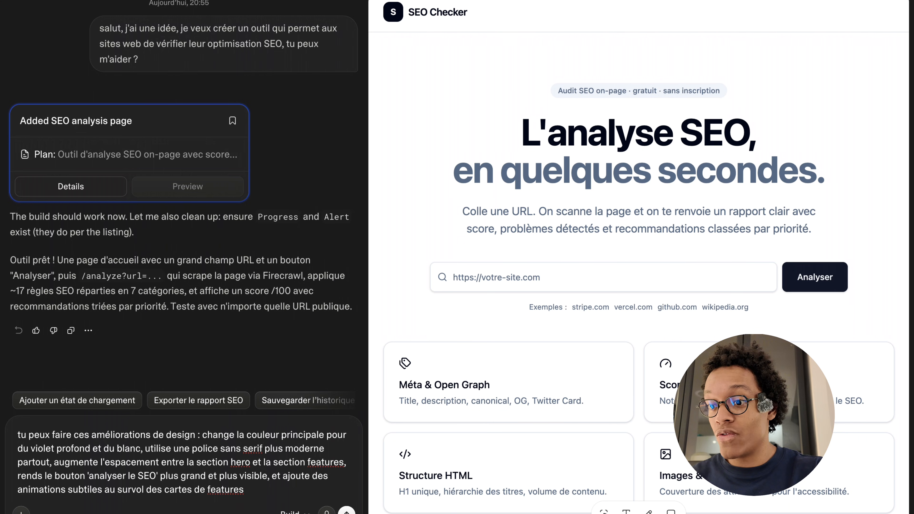
- Request a deep violet and white palette, modern sans serif font, wider hero-to-features spacing, bigger 'analyser le SEO' button and card hover animations, and review the page
{"action": "key", "text": "Return"}
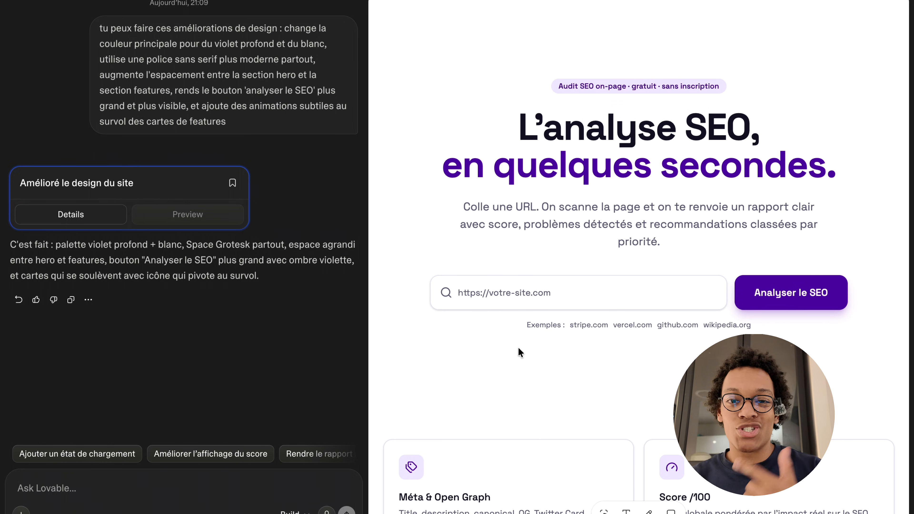
{"action": "scroll", "coordinate": [519, 347], "scroll_direction": "down", "scroll_amount": 8}
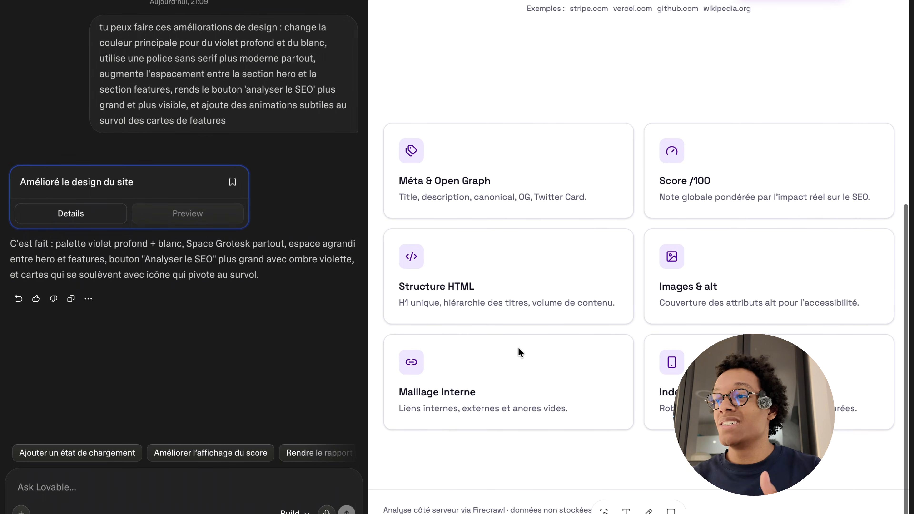
{"action": "scroll", "coordinate": [518, 347], "scroll_direction": "up", "scroll_amount": 8}
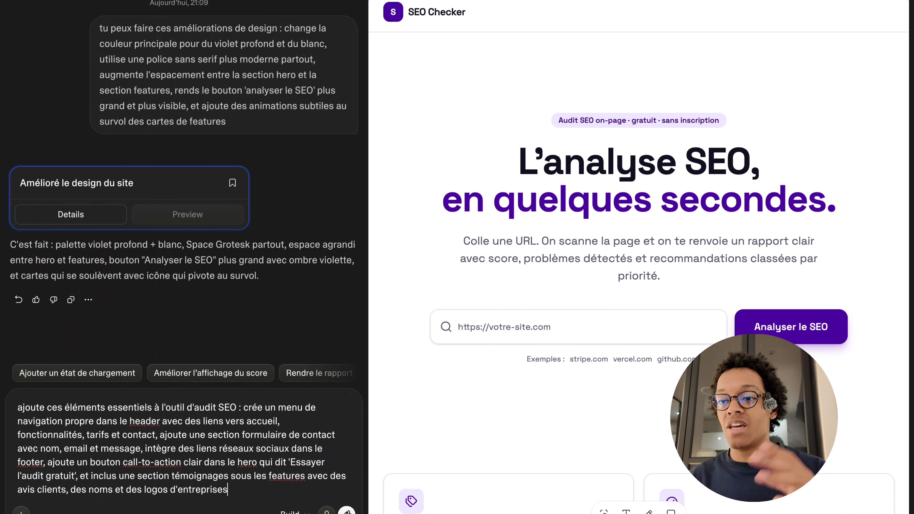
- Request header navigation, a contact form, footer social links, an 'Essayer l'audit gratuit' hero button and a client testimonials section with company logos
{"action": "left_click", "coordinate": [346, 510]}
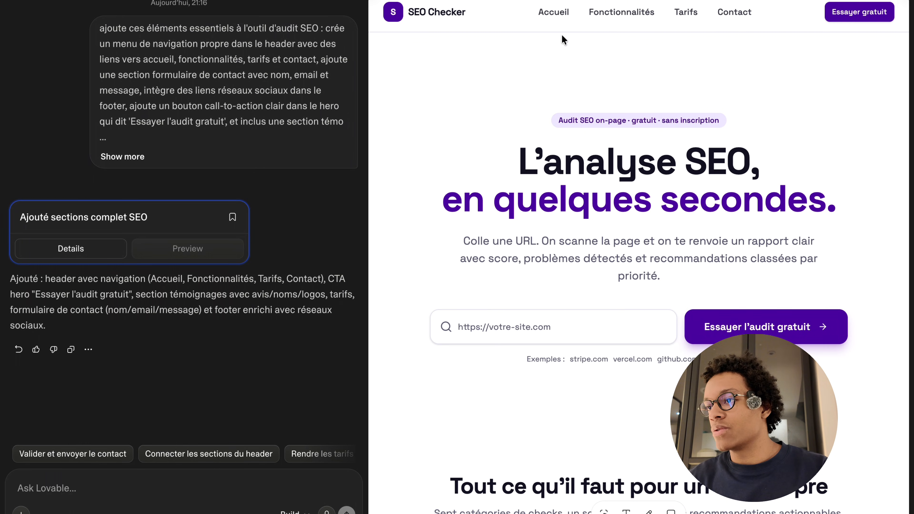
- Go to the Contact section of the previewed site and check the contact form and footer
{"action": "scroll", "coordinate": [720, 29], "scroll_direction": "down", "scroll_amount": 5}
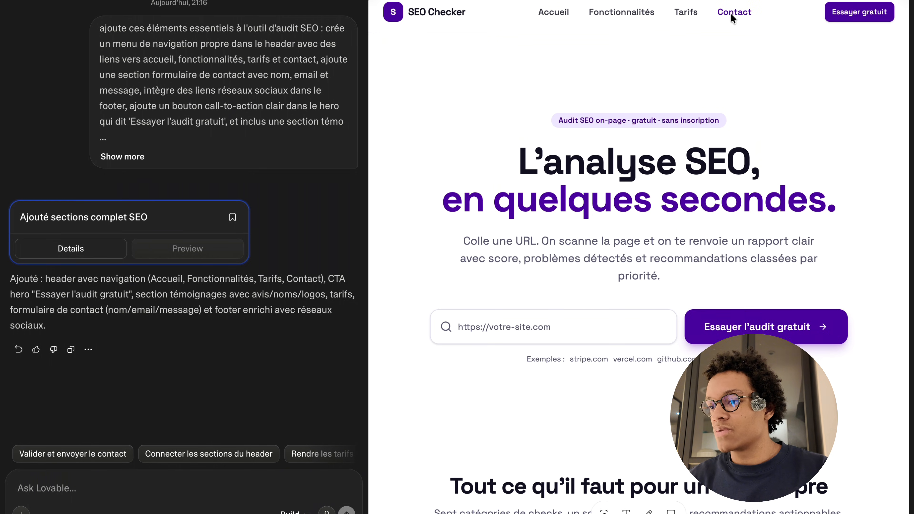
{"action": "left_click", "coordinate": [733, 15]}
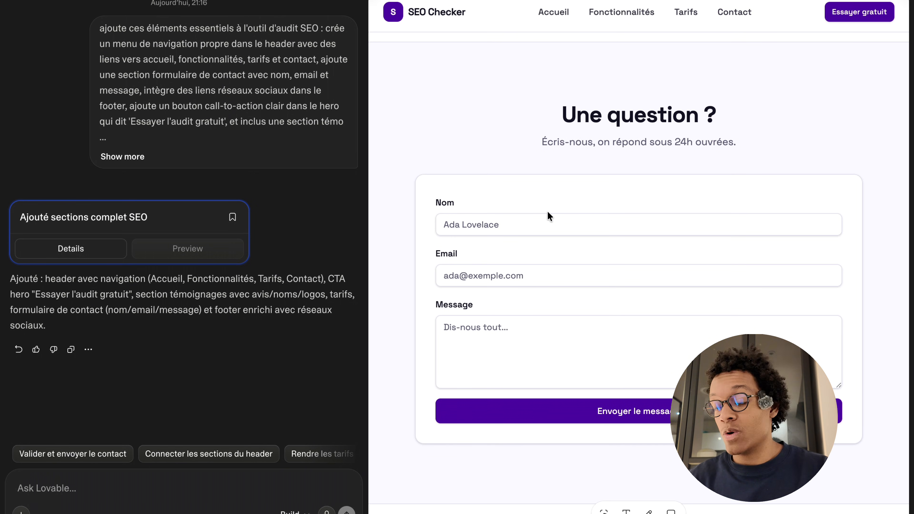
{"action": "scroll", "coordinate": [731, 361], "scroll_direction": "down", "scroll_amount": 5}
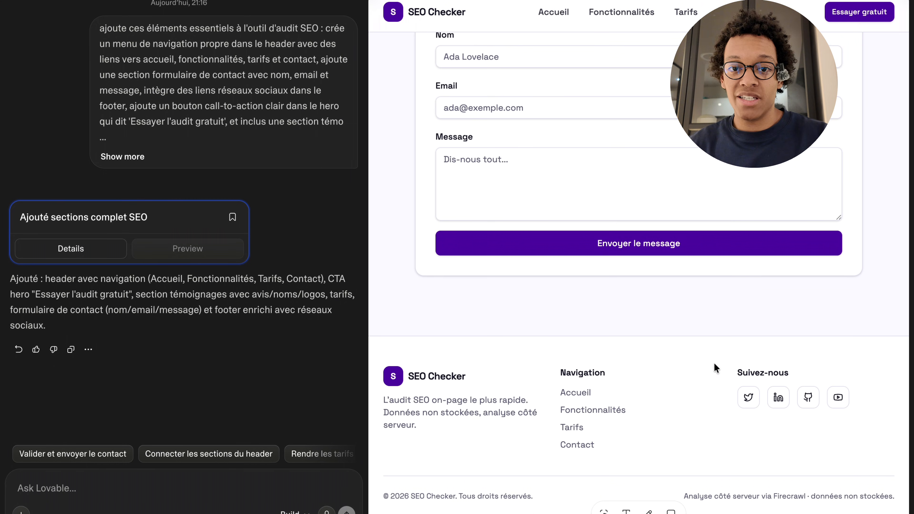
{"action": "scroll", "coordinate": [562, 324], "scroll_direction": "up", "scroll_amount": 10}
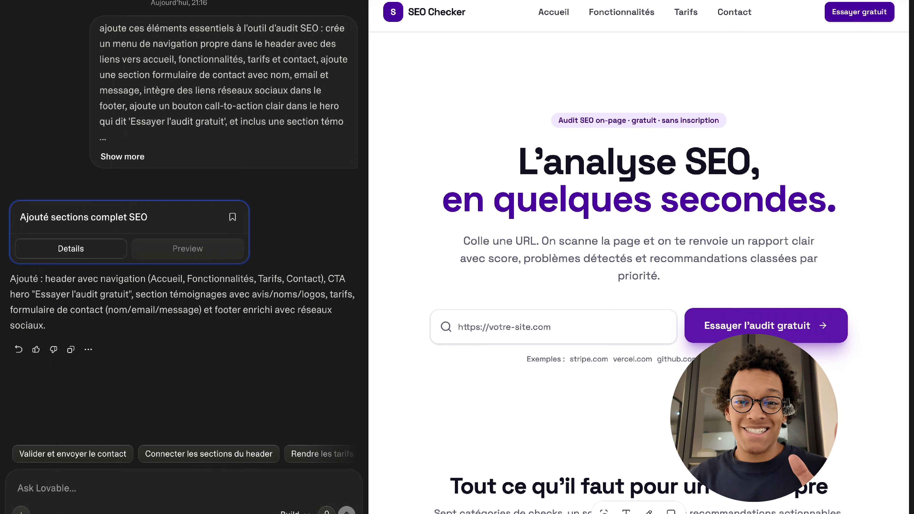
- Examine the features cards and the client testimonials section in the site preview
{"action": "scroll", "coordinate": [557, 262], "scroll_direction": "down", "scroll_amount": 10}
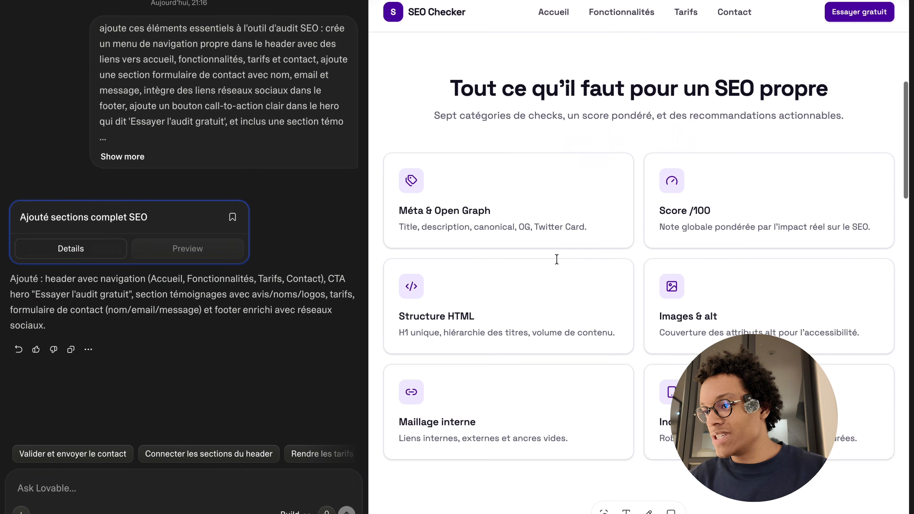
{"action": "scroll", "coordinate": [558, 261], "scroll_direction": "down", "scroll_amount": 8}
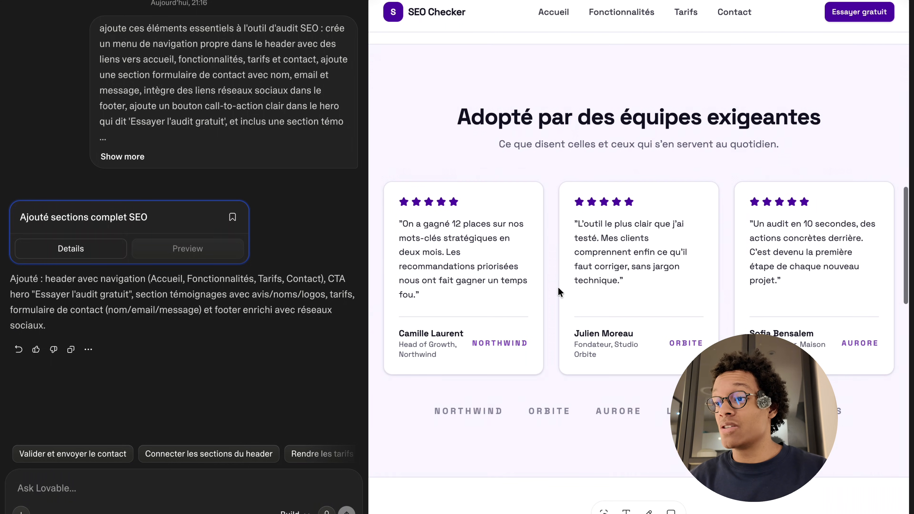
{"action": "scroll", "coordinate": [524, 190], "scroll_direction": "down", "scroll_amount": 1}
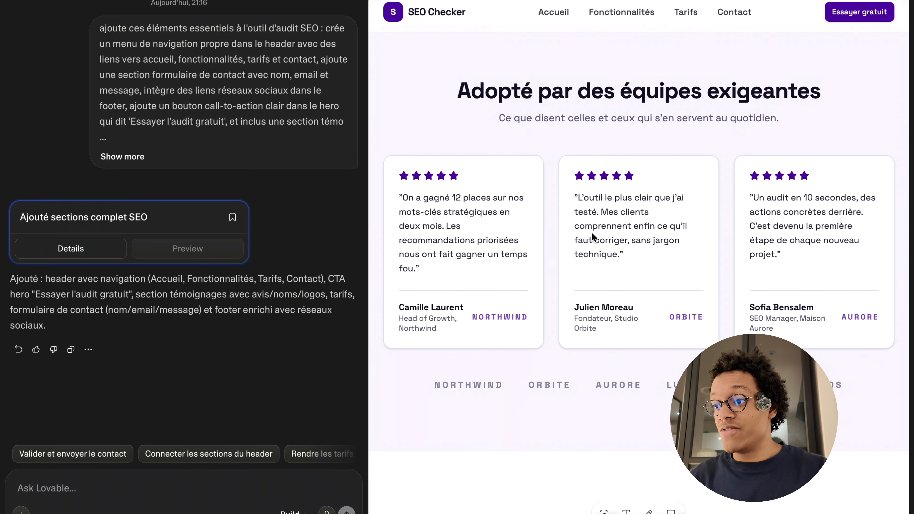
{"action": "scroll", "coordinate": [506, 156], "scroll_direction": "up", "scroll_amount": 10}
{"action": "scroll", "coordinate": [507, 169], "scroll_direction": "down", "scroll_amount": 10}
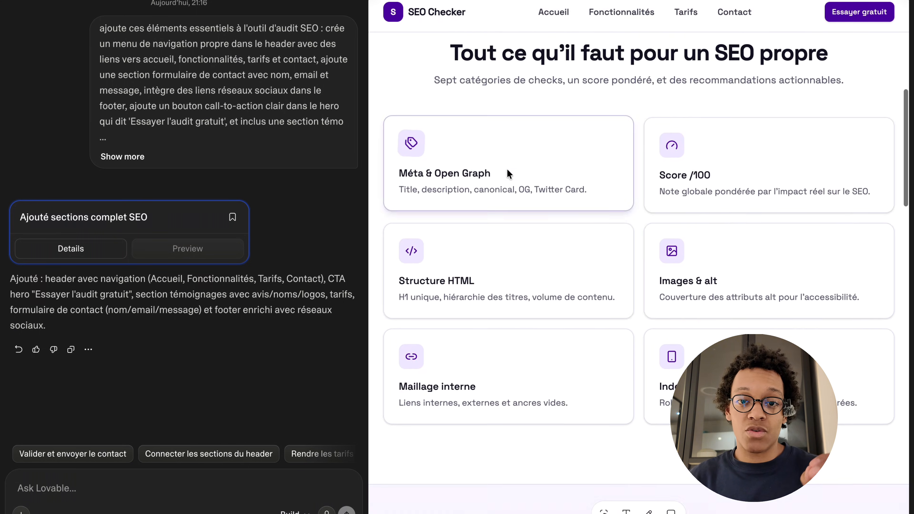
{"action": "scroll", "coordinate": [522, 173], "scroll_direction": "down", "scroll_amount": 3}
{"action": "scroll", "coordinate": [576, 302], "scroll_direction": "up", "scroll_amount": 2}
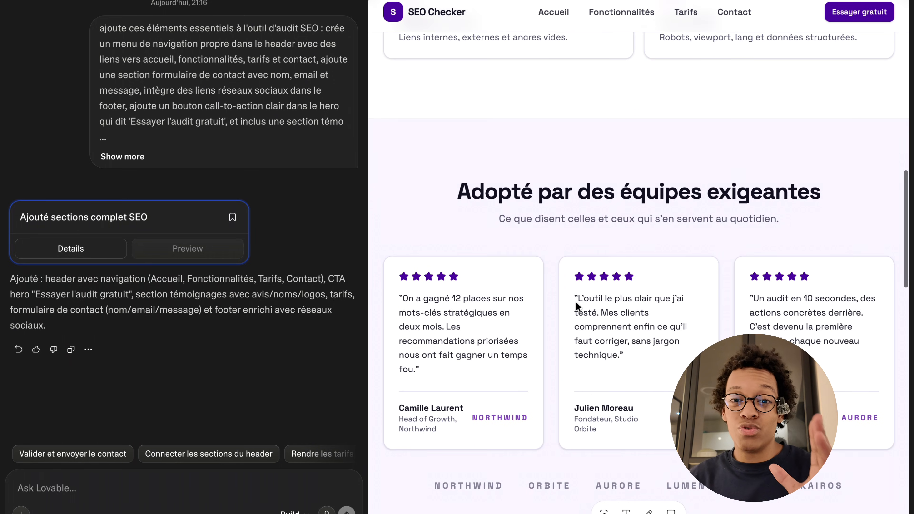
{"action": "scroll", "coordinate": [576, 304], "scroll_direction": "up", "scroll_amount": 12}
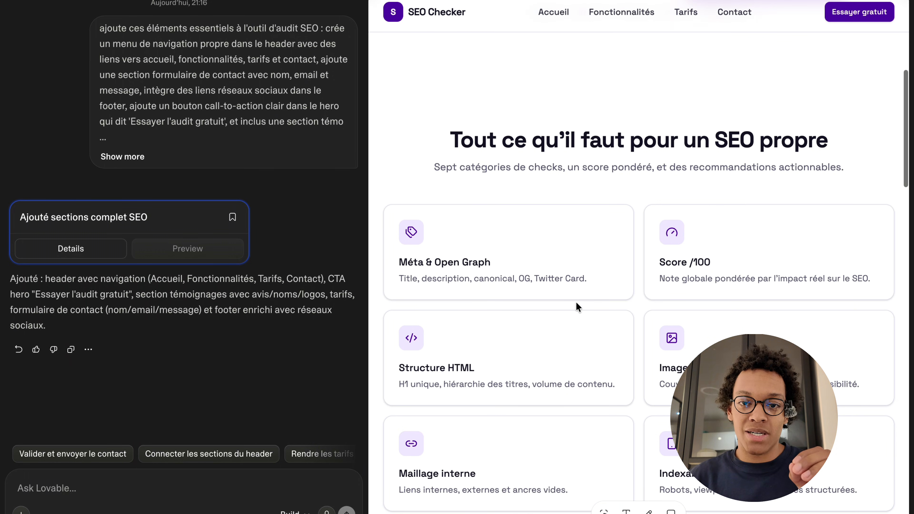
{"action": "scroll", "coordinate": [576, 304], "scroll_direction": "up", "scroll_amount": 8}
{"action": "scroll", "coordinate": [577, 303], "scroll_direction": "down", "scroll_amount": 15}
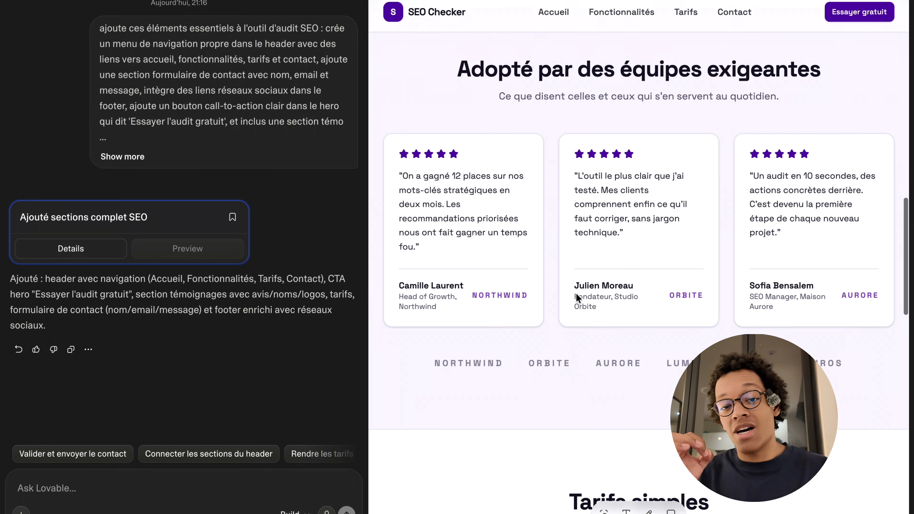
{"action": "scroll", "coordinate": [576, 293], "scroll_direction": "up", "scroll_amount": 1}
{"action": "scroll", "coordinate": [547, 277], "scroll_direction": "up", "scroll_amount": 10}
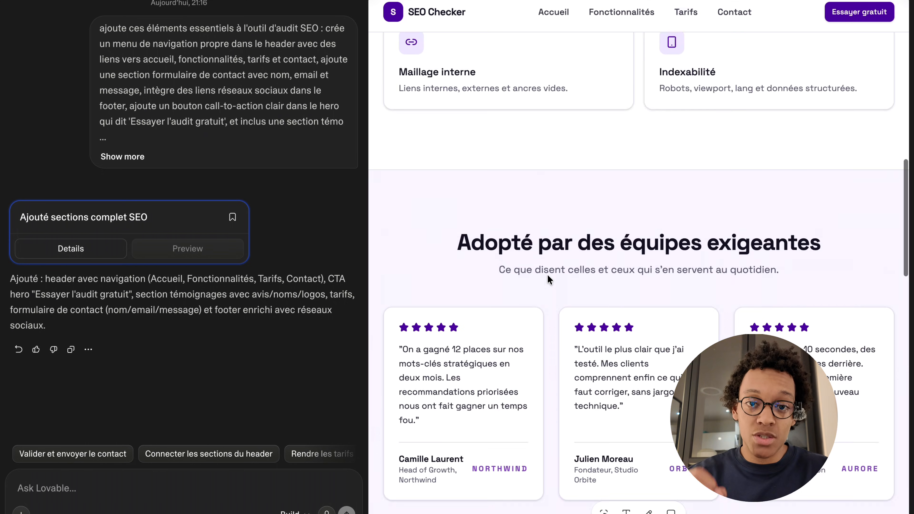
{"action": "scroll", "coordinate": [547, 278], "scroll_direction": "down", "scroll_amount": 10}
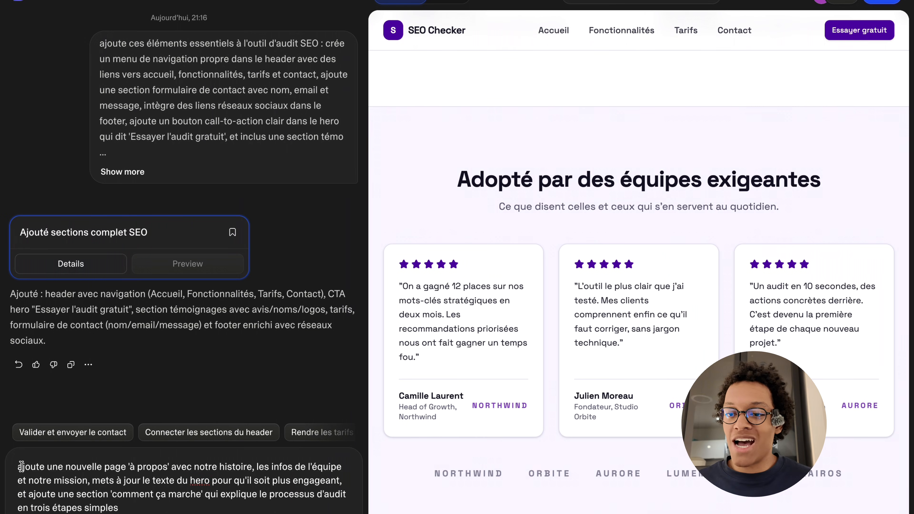
- Request an 'à propos' page, more engaging hero text and a three-step 'comment ça marche' section, and review the updated homepage
{"action": "left_click_drag", "start_coordinate": [17, 466], "coordinate": [194, 496]}
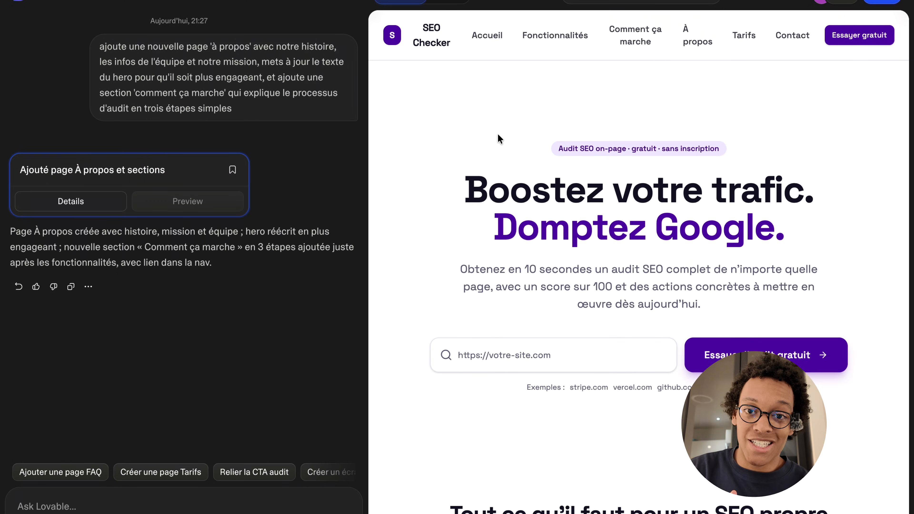
{"action": "scroll", "coordinate": [590, 205], "scroll_direction": "down", "scroll_amount": 20}
{"action": "scroll", "coordinate": [590, 204], "scroll_direction": "down", "scroll_amount": 20}
{"action": "scroll", "coordinate": [591, 201], "scroll_direction": "down", "scroll_amount": 15}
{"action": "scroll", "coordinate": [591, 202], "scroll_direction": "up", "scroll_amount": 12}
{"action": "scroll", "coordinate": [590, 198], "scroll_direction": "up", "scroll_amount": 20}
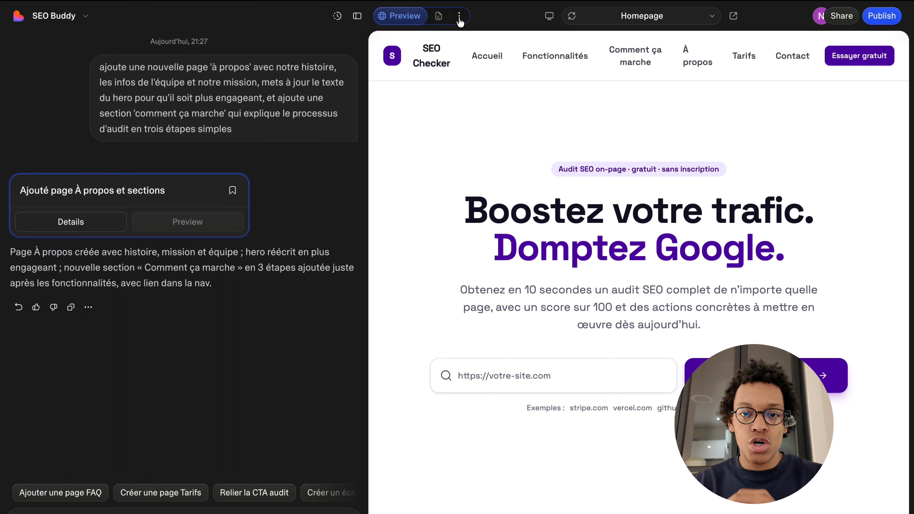
{"action": "left_click", "coordinate": [459, 16]}
{"action": "left_click", "coordinate": [478, 39]}
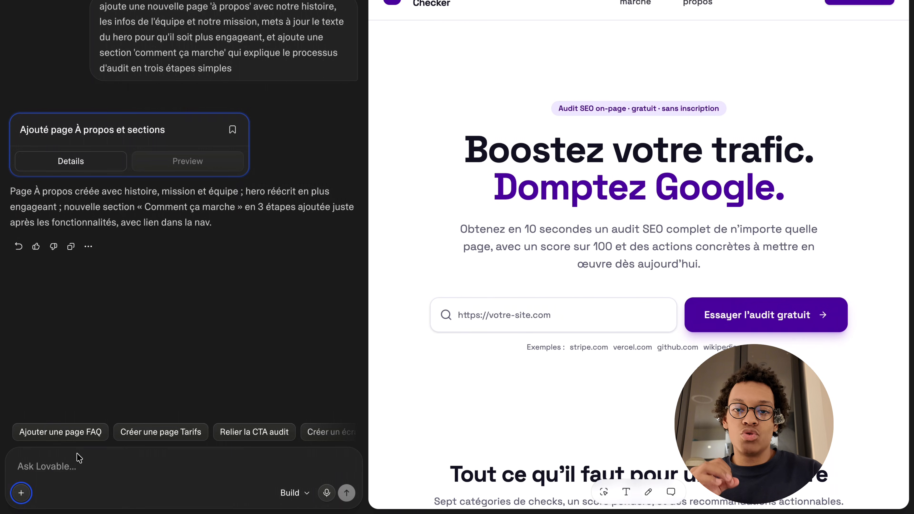
- Browse all available app connectors, viewing the Google and Marketing categories
{"action": "left_click", "coordinate": [21, 493]}
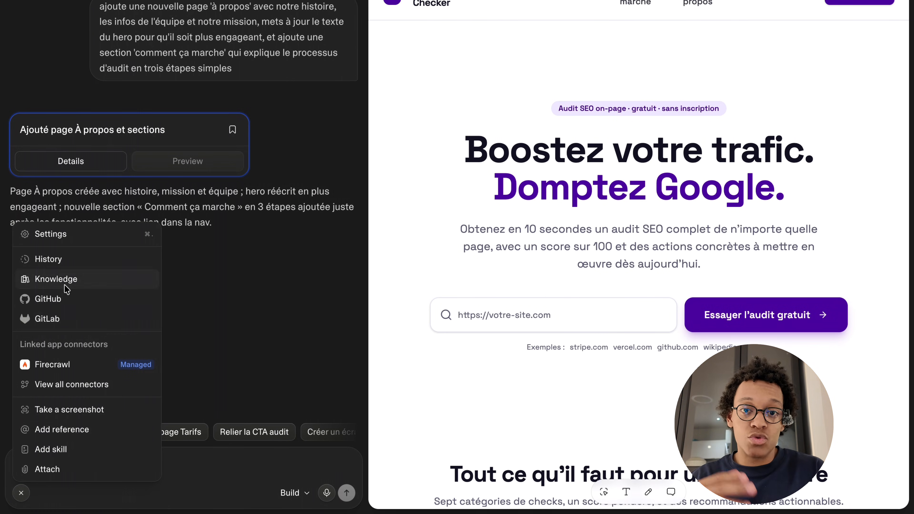
{"action": "left_click", "coordinate": [69, 385]}
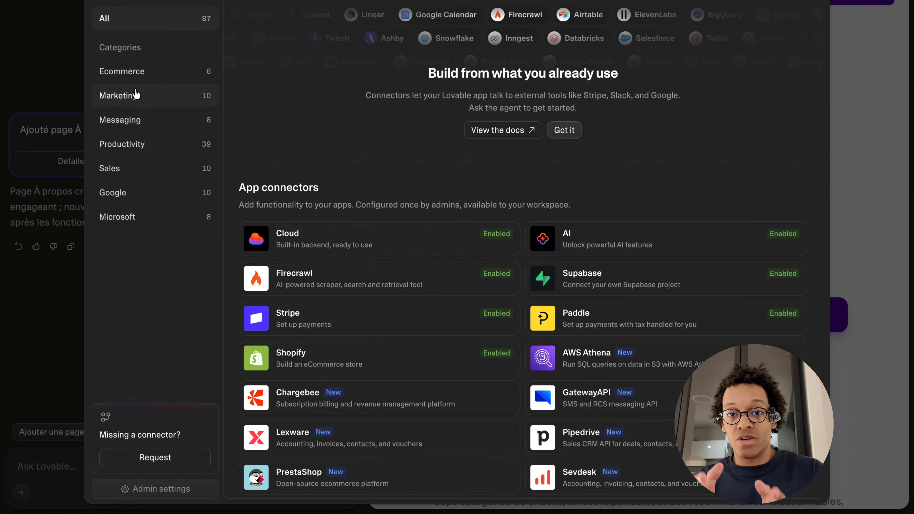
{"action": "left_click", "coordinate": [150, 191]}
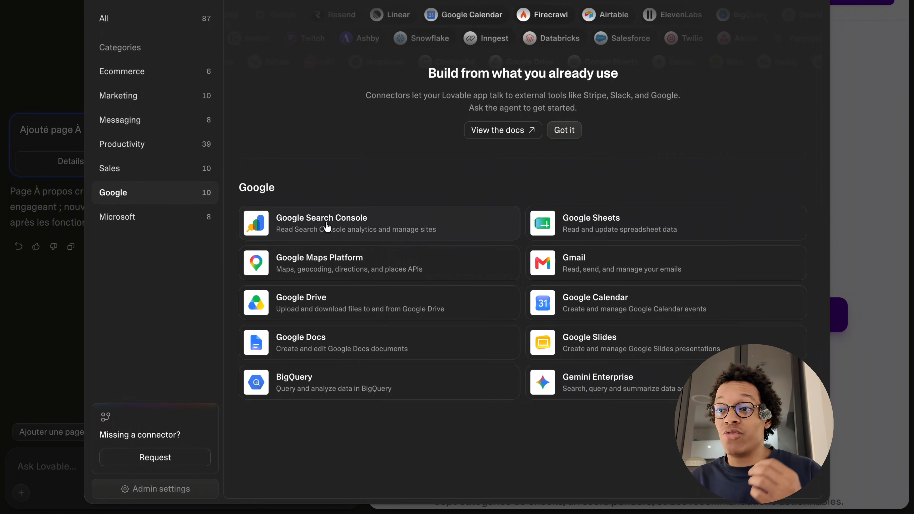
{"action": "left_click", "coordinate": [149, 96]}
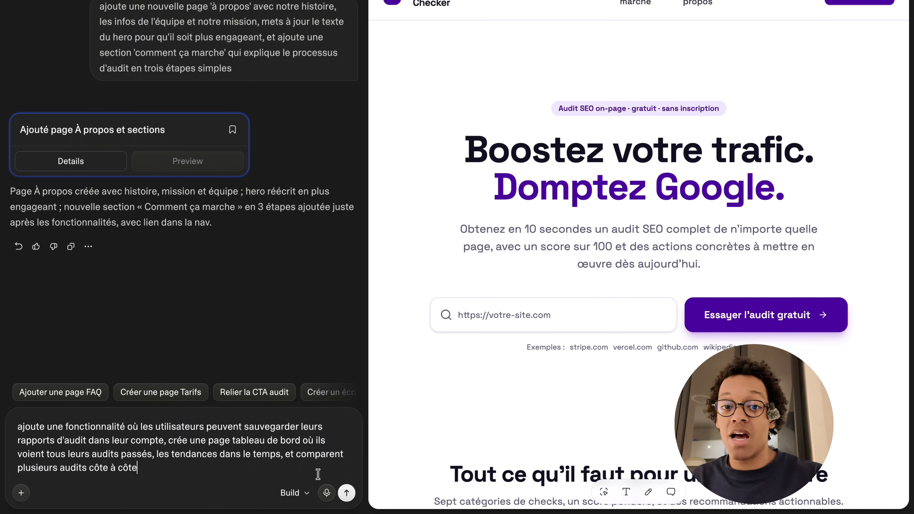
- Request saving audit reports to user accounts, plus a dashboard page showing past audits, trends over time and side-by-side comparison
{"action": "key", "text": "Return"}
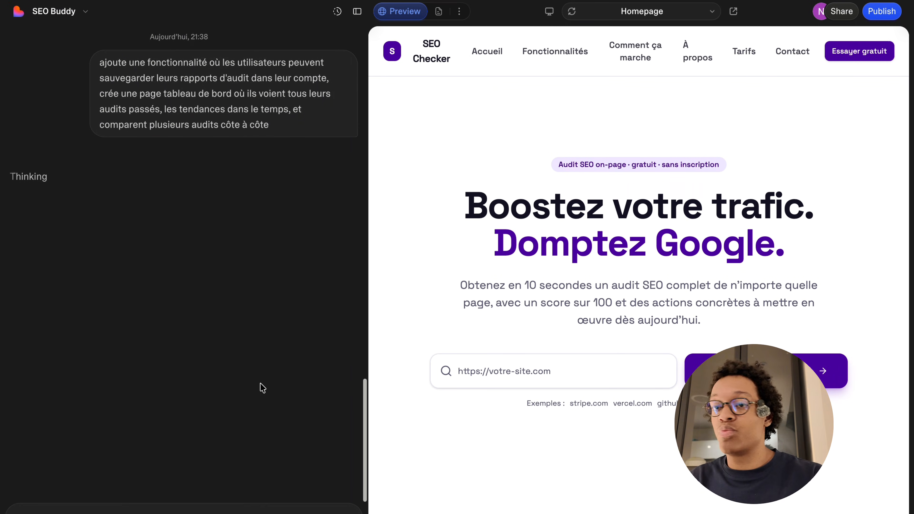